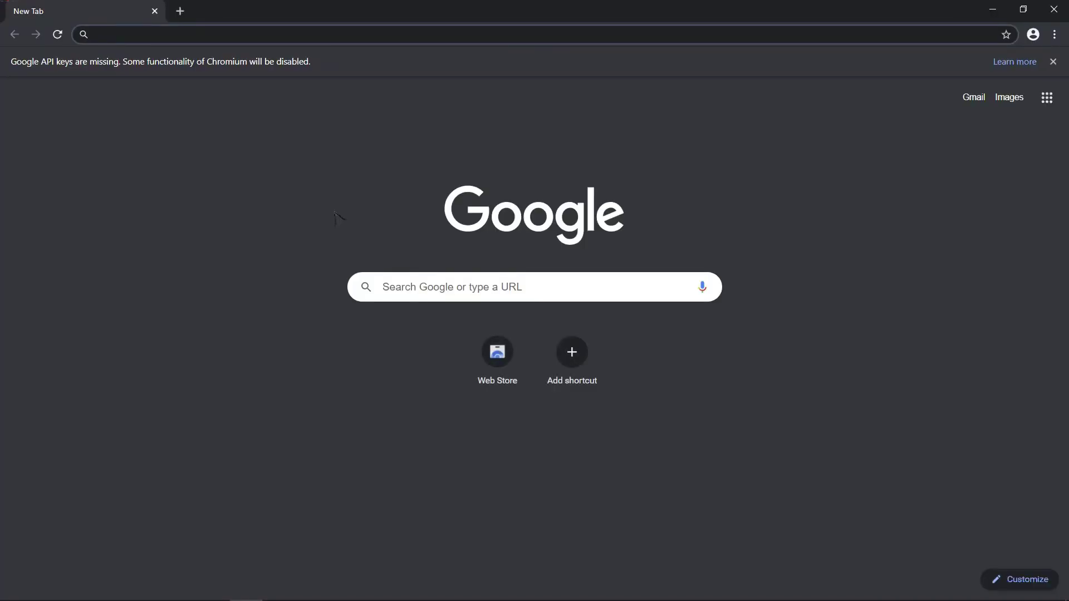
Search Google for 'minitool partition wizard' by autocompleting 'minitool par' in the address bar.
type("minitool partition wizard")
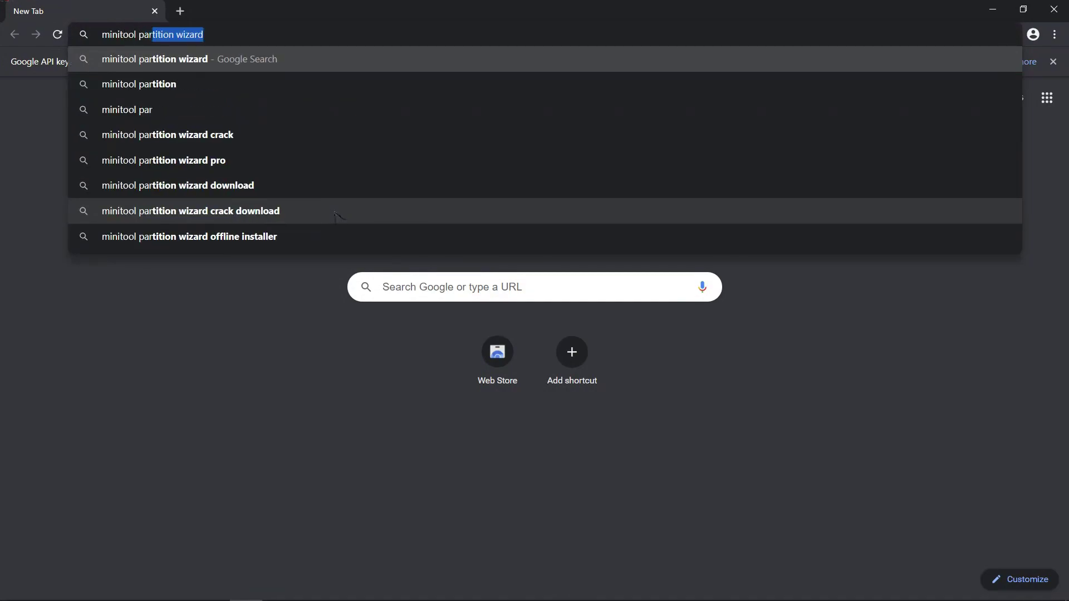
key("Right")
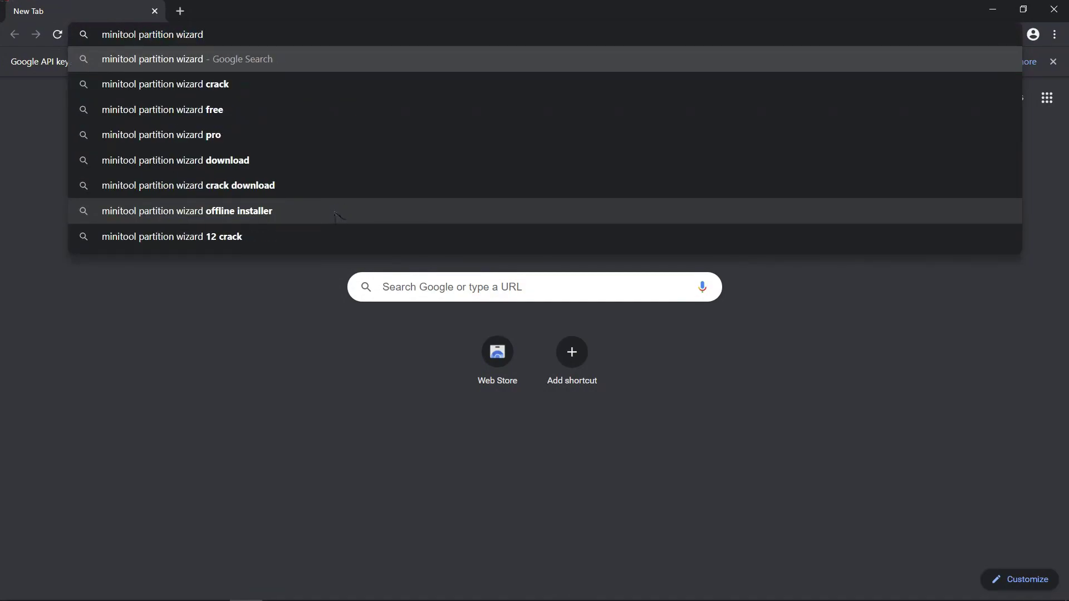
key("Return")
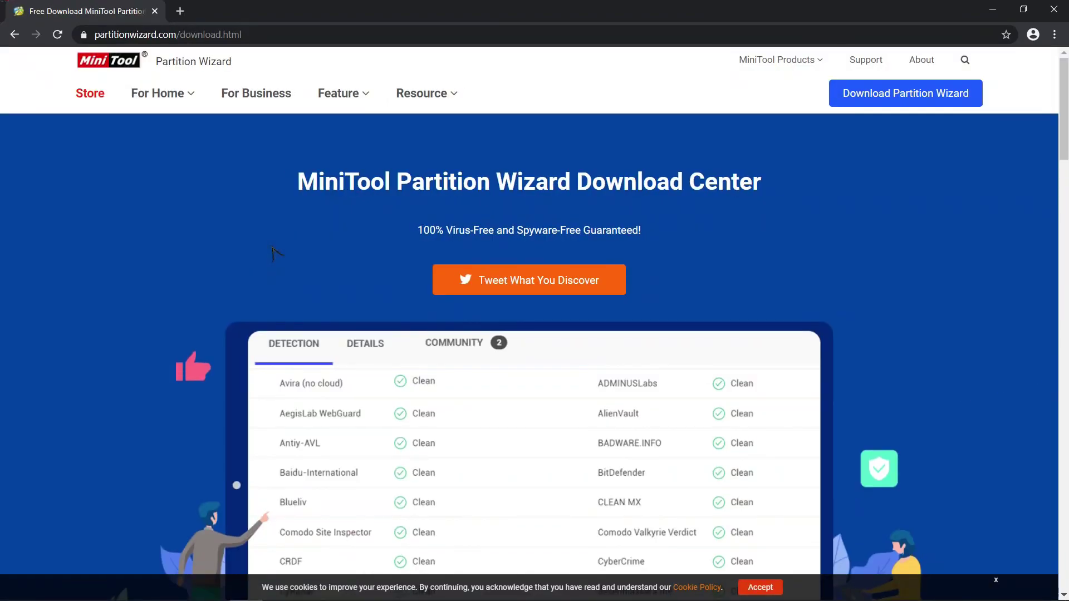
Download the Partition Wizard Free Edition installer (pw12-free) and run it.
mouse_move(933, 92)
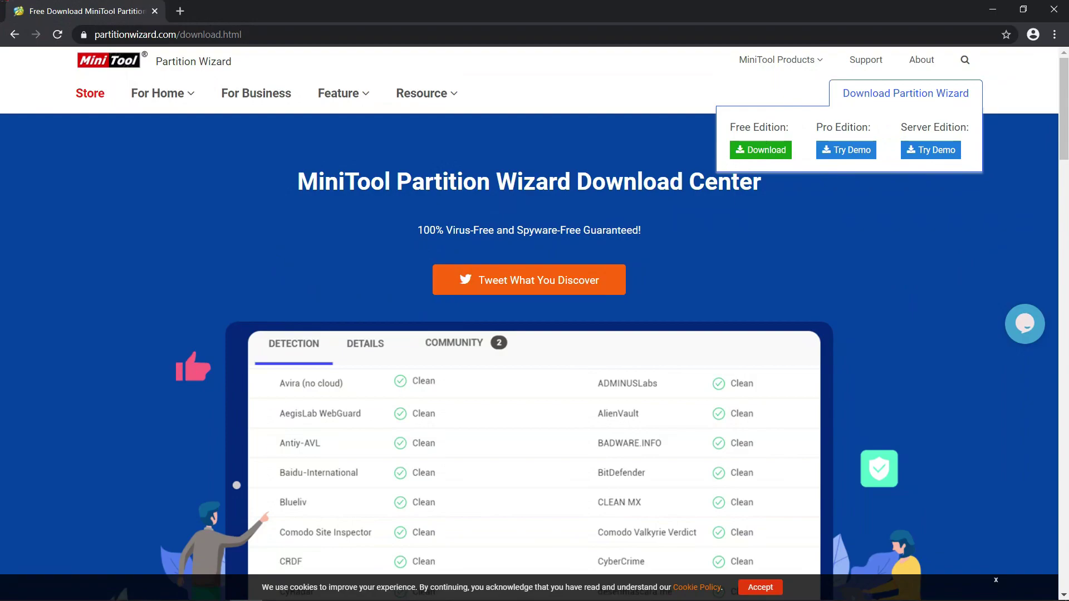
left_click(758, 151)
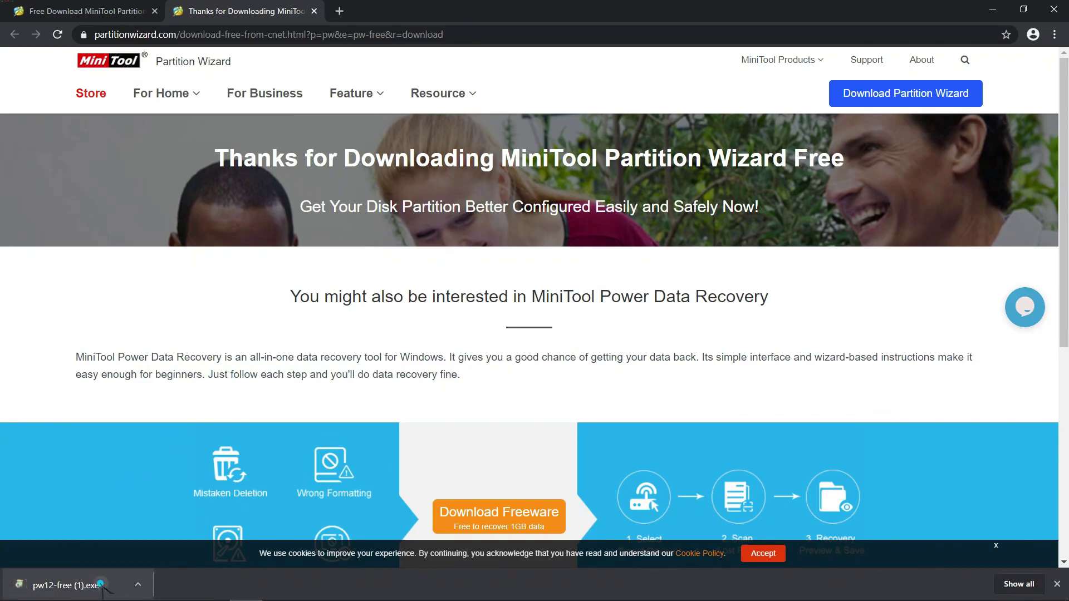
left_click(103, 590)
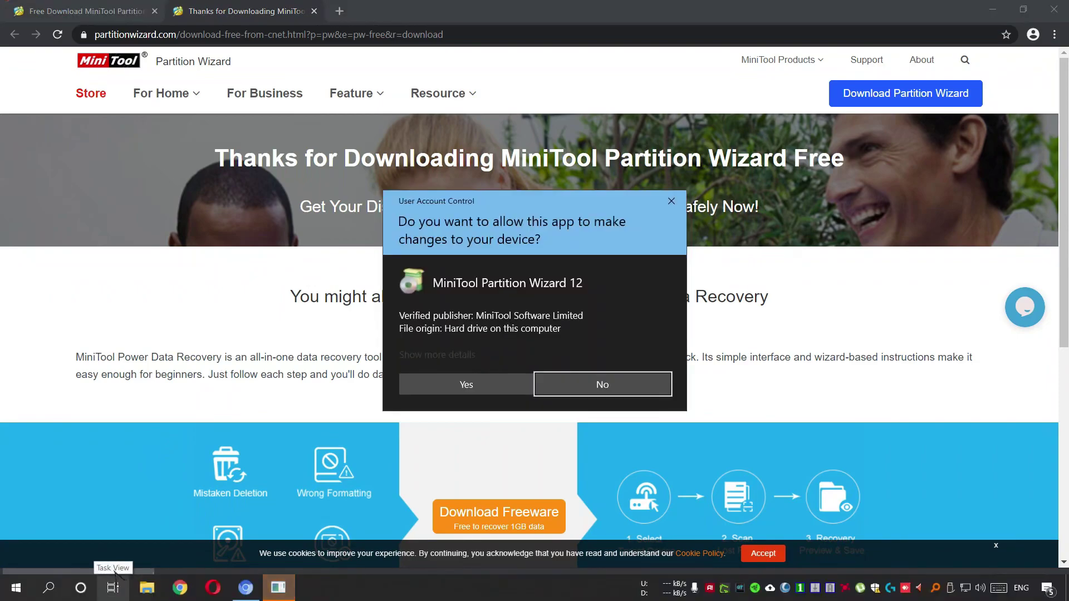
Install Partition Wizard Free 12 in English to the default folder, skipping MiniTool ShadowMaker Free.
left_click(488, 387)
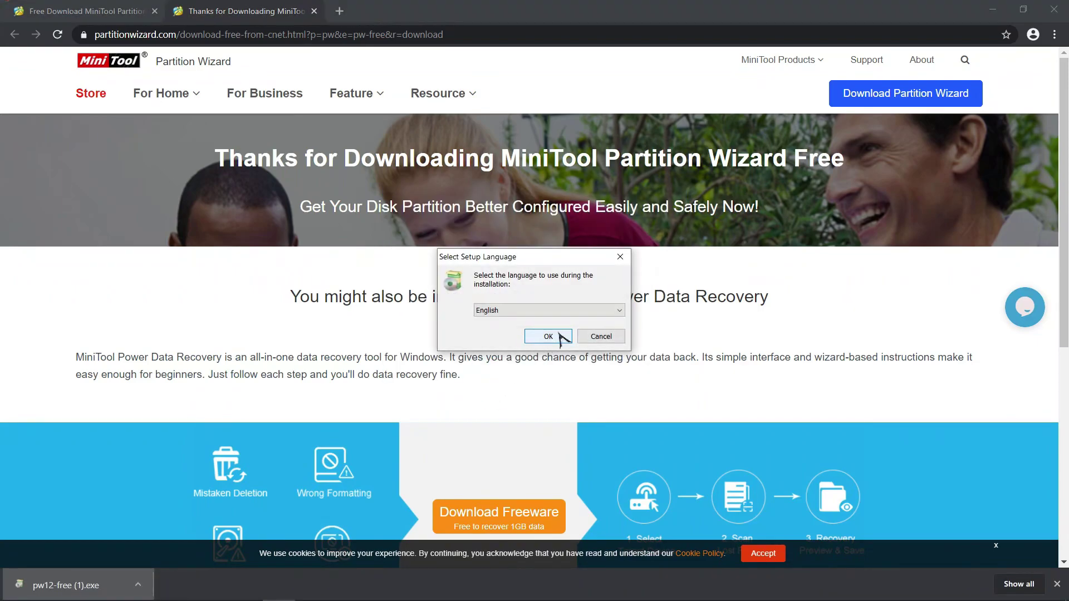
left_click(551, 337)
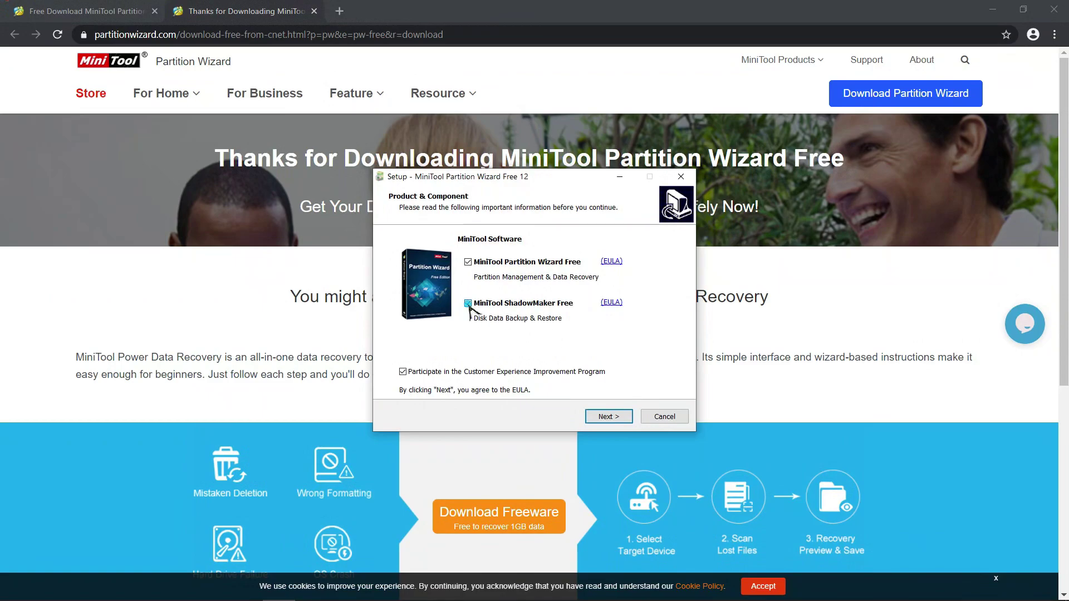
left_click(468, 304)
left_click(625, 421)
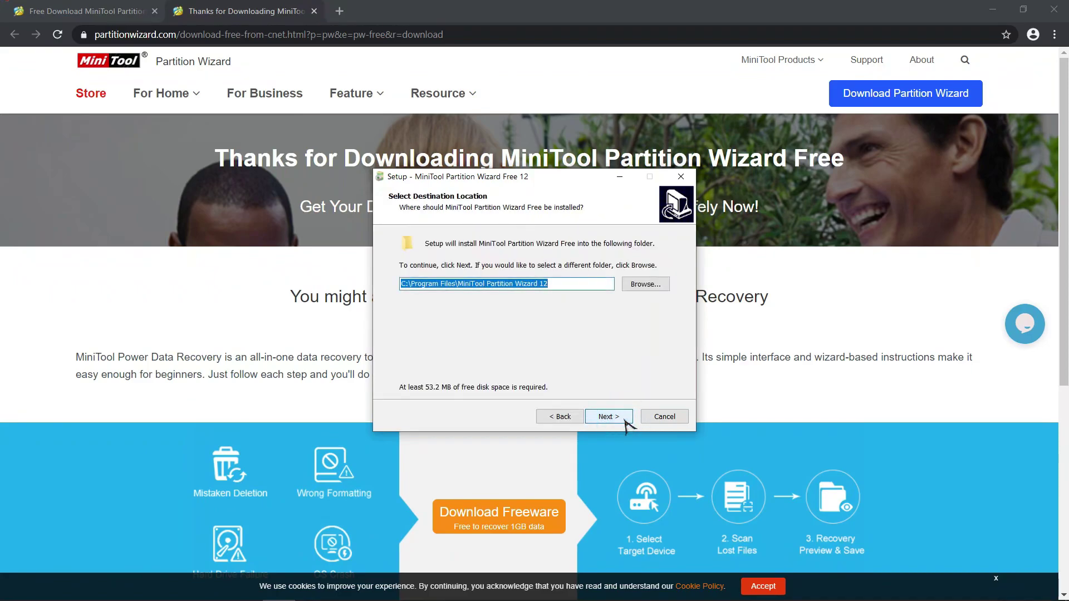
left_click(625, 421)
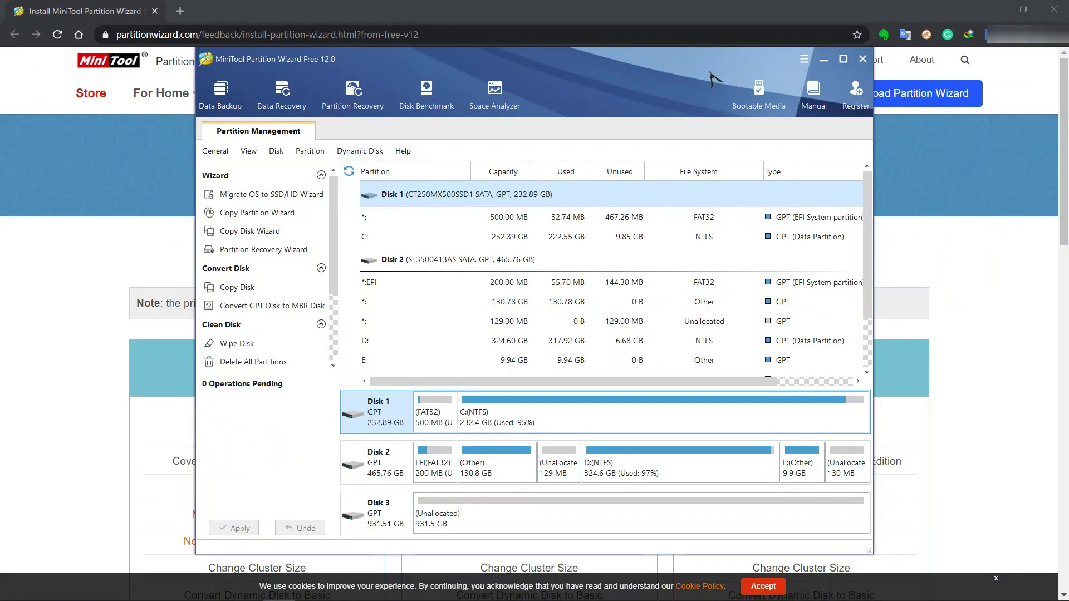
Maximize Partition Wizard and select Disk 2's 200 MB EFI System partition.
left_click(843, 61)
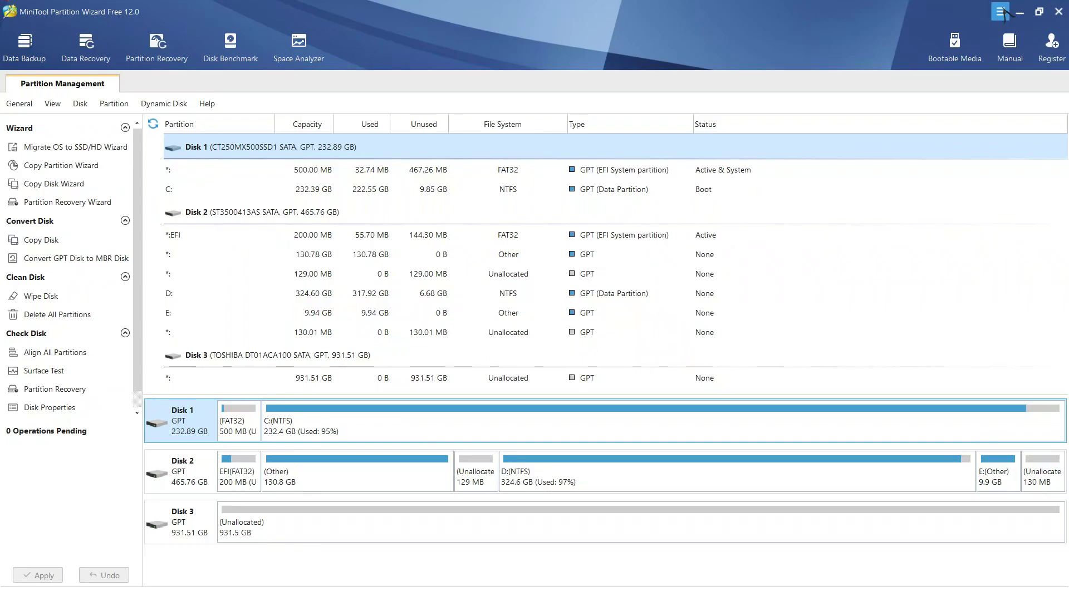
left_click(597, 241)
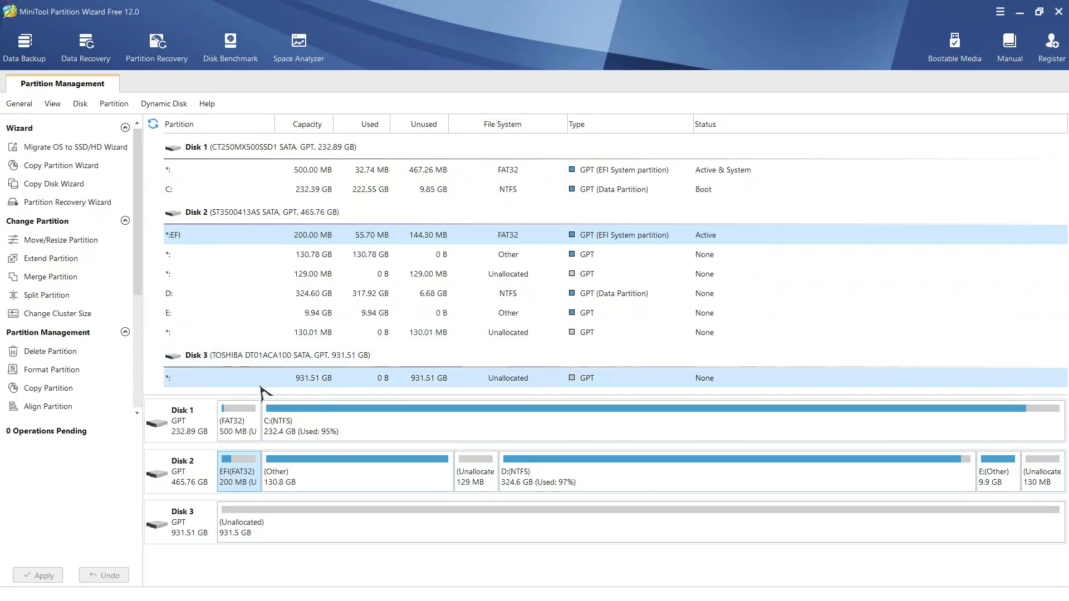
Copy Disk 2's EFI partition, choosing Disk 3's 931.51 GB unallocated space as destination.
right_click(234, 484)
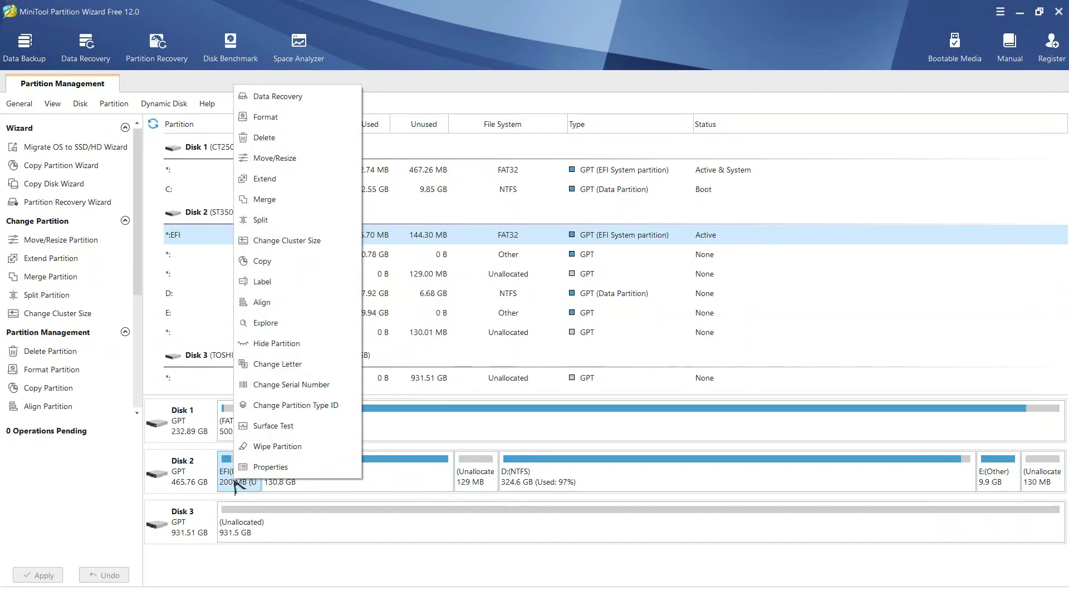
left_click(306, 268)
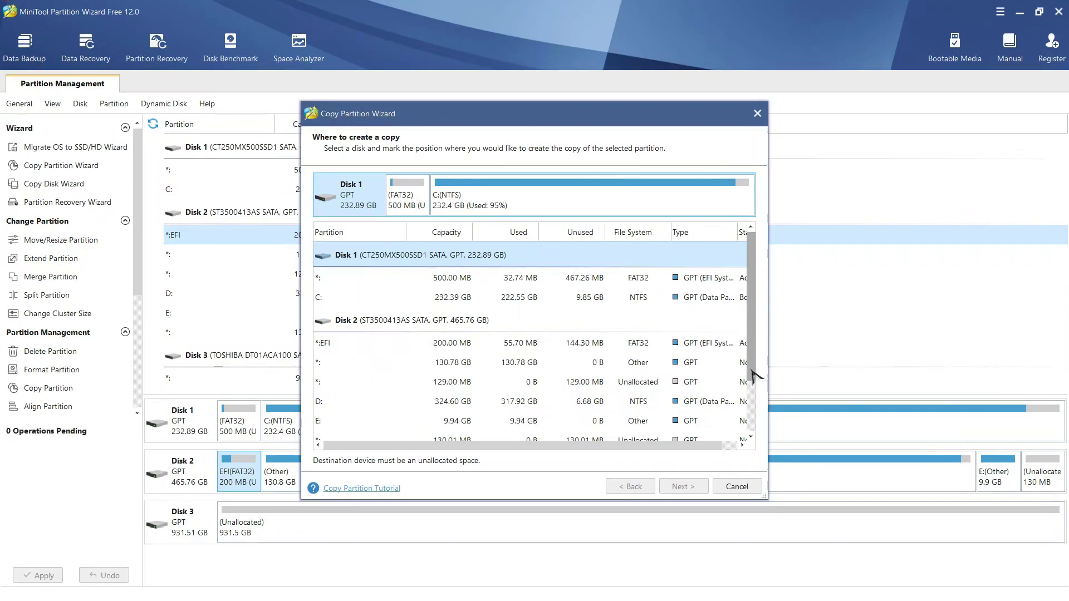
left_click_drag(752, 376, 757, 439)
left_click(387, 428)
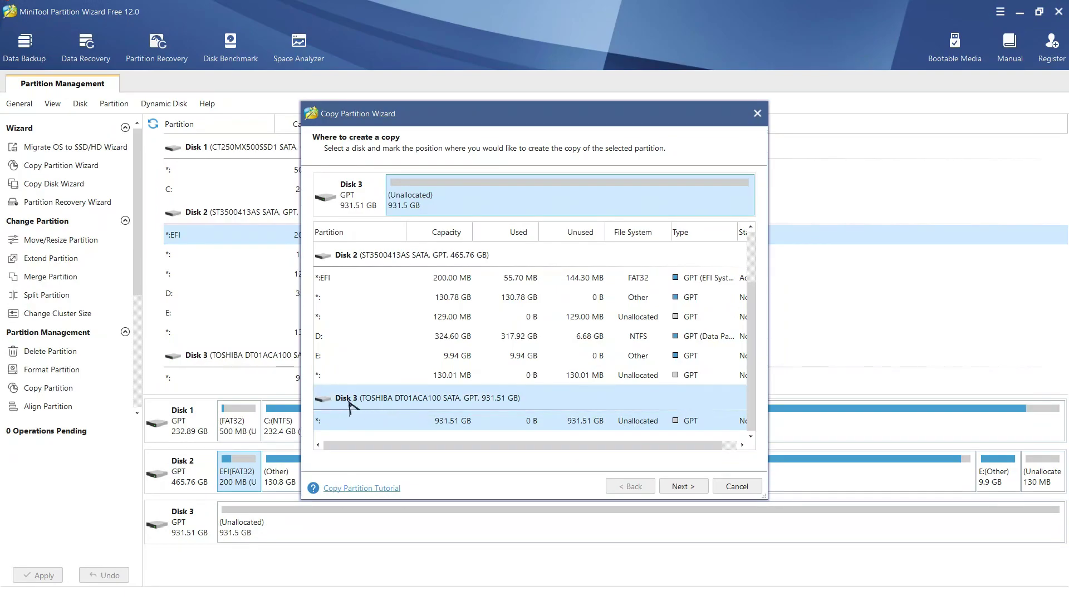
Queue the copy at its original 200 MB size, without resizing, as F:EFI on Disk 3.
left_click(683, 486)
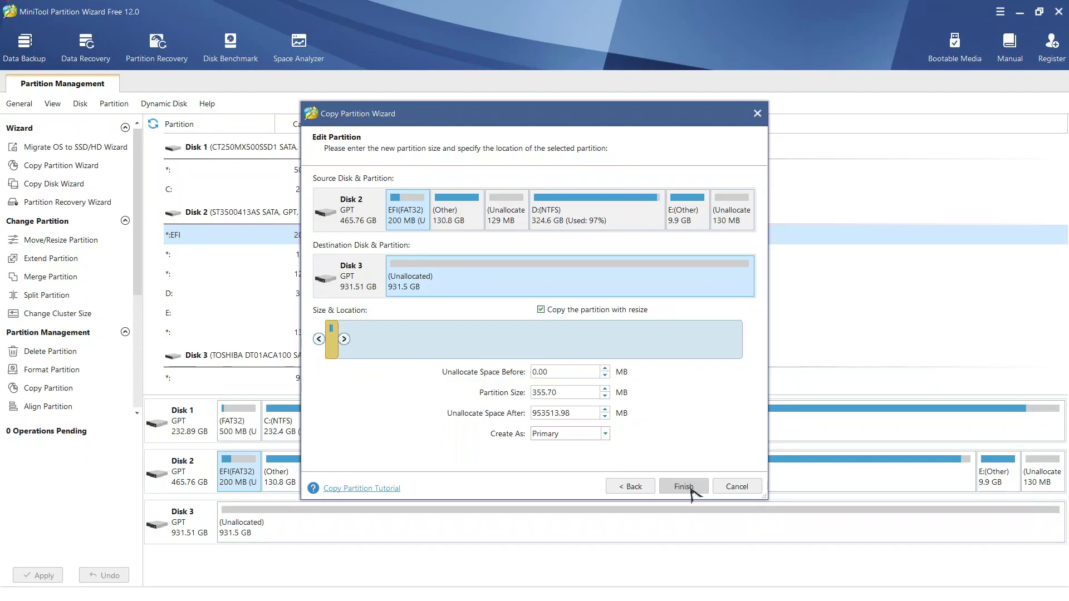
left_click(540, 311)
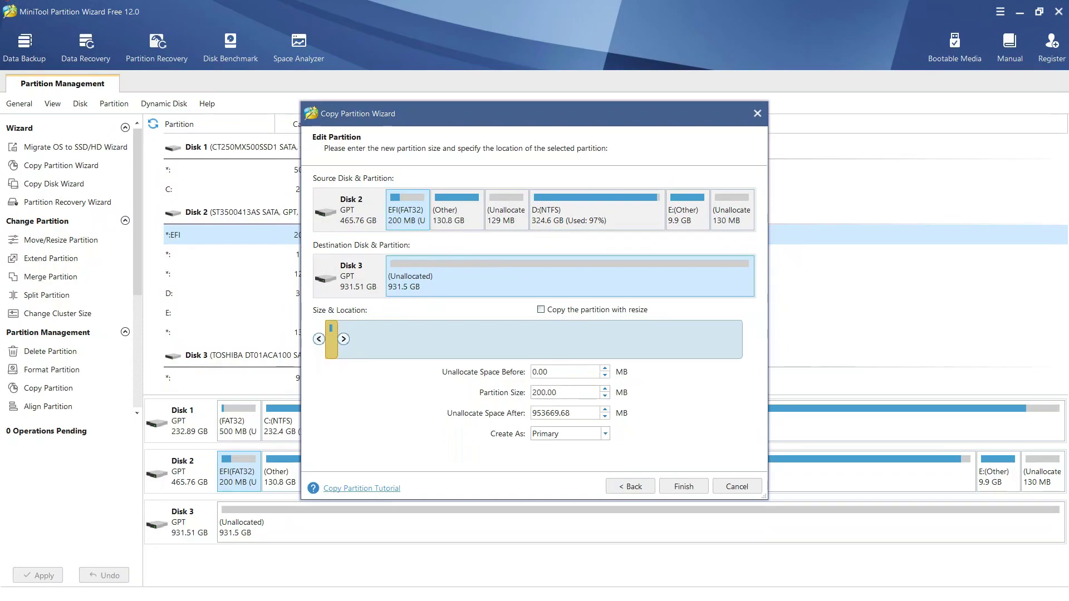
left_click(691, 487)
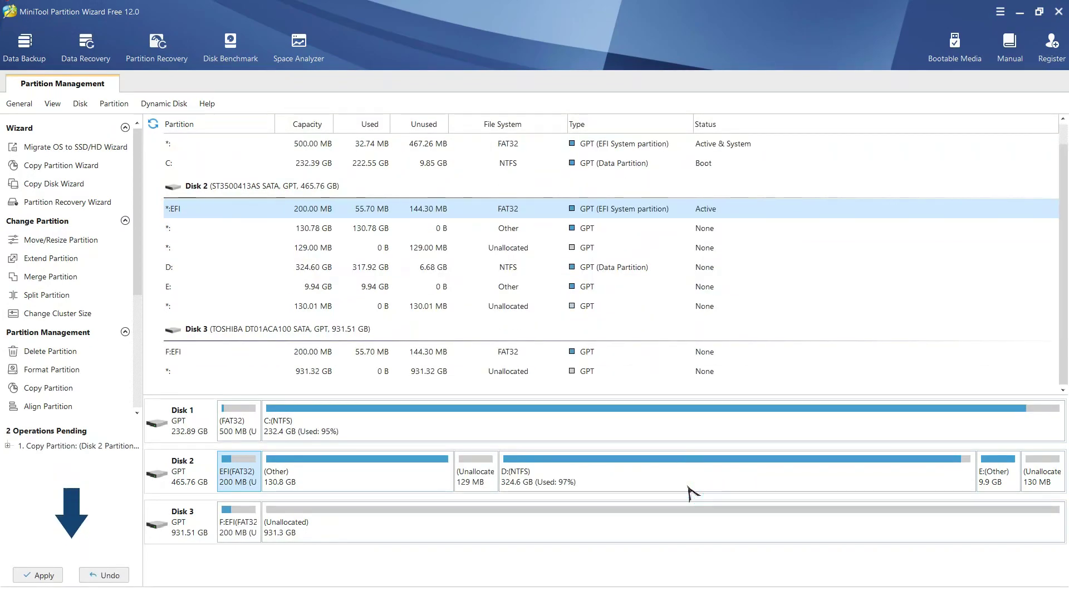
Apply the pending partition copy and confirm the success message.
left_click(45, 576)
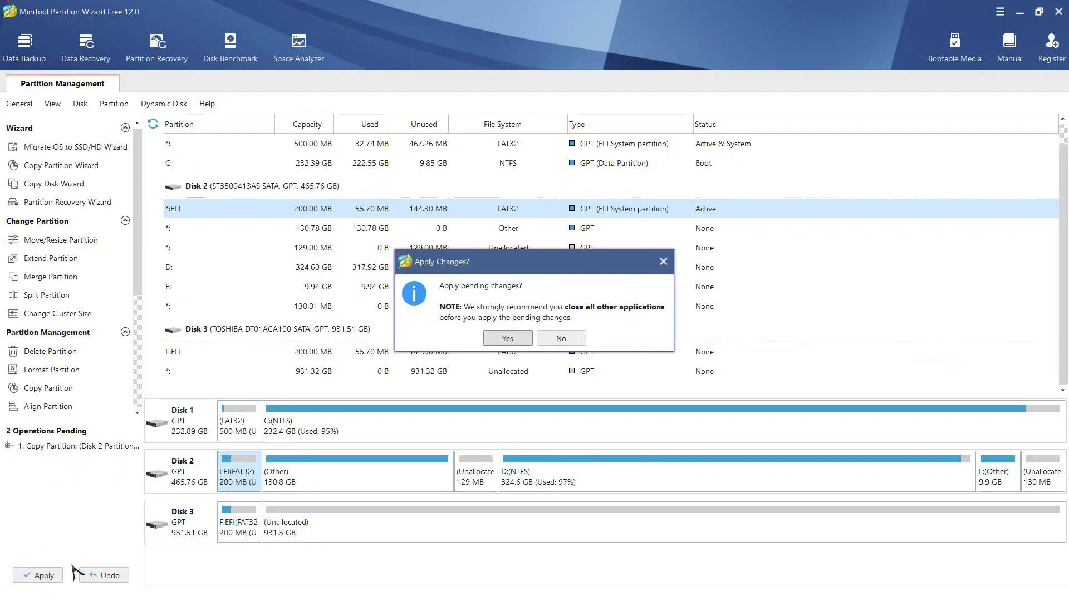
left_click(507, 338)
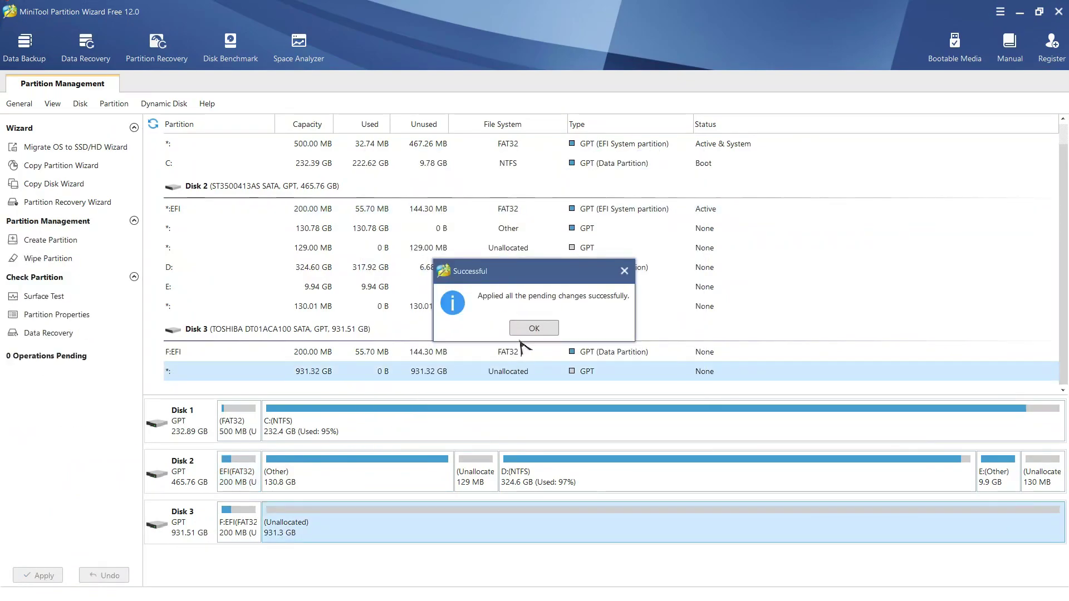
left_click(525, 330)
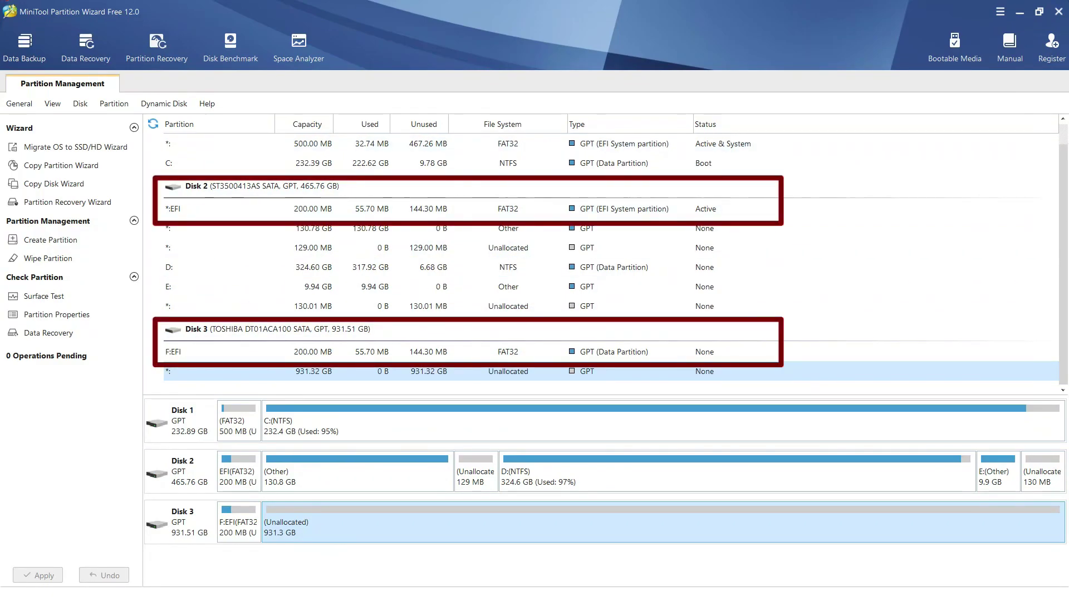
left_click(570, 216)
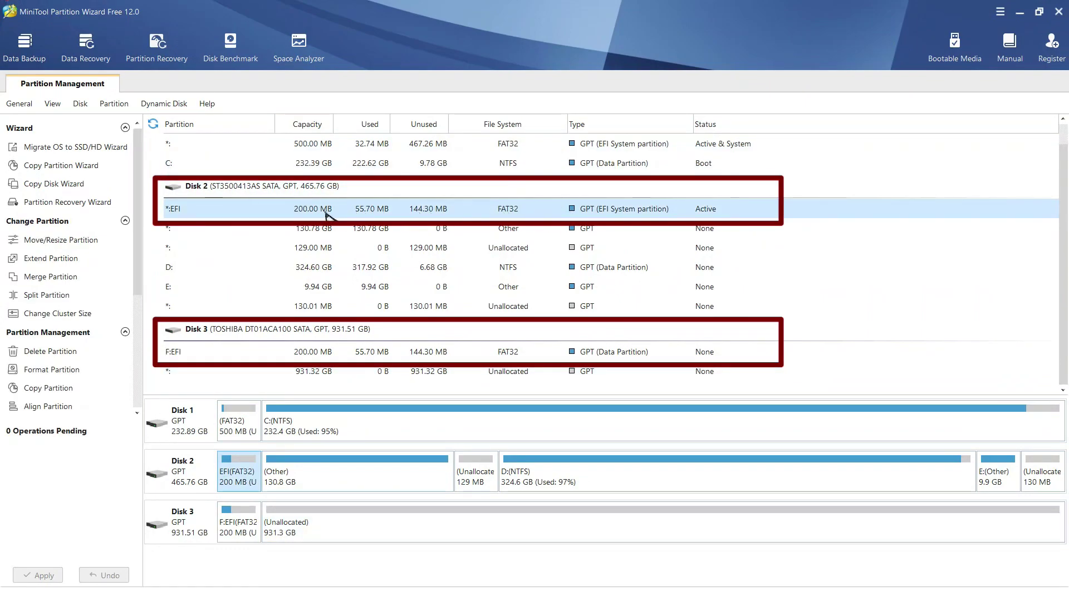
left_click(229, 356)
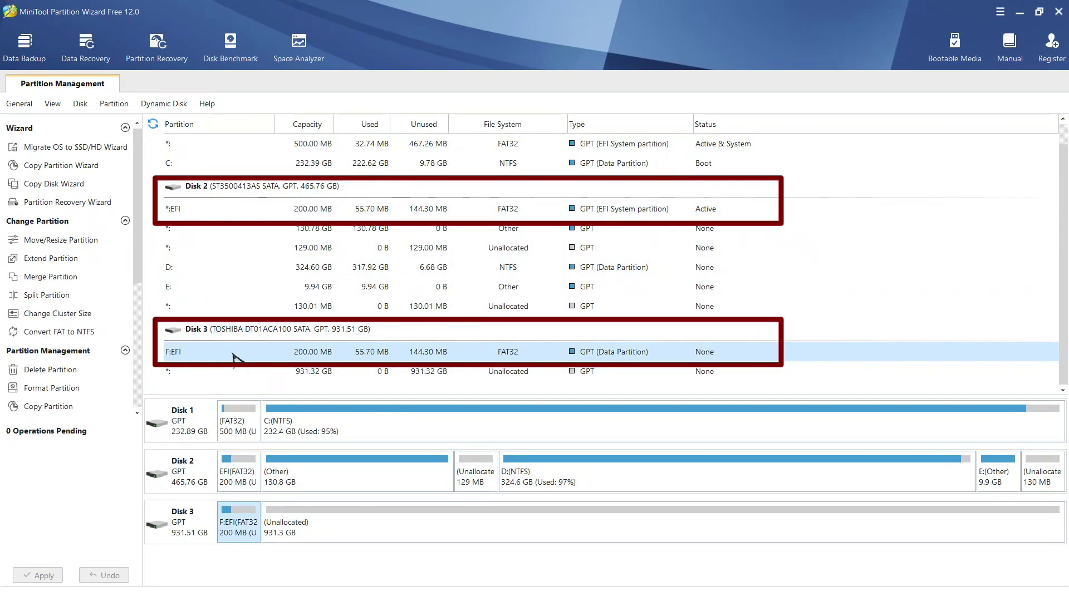
left_click(640, 210)
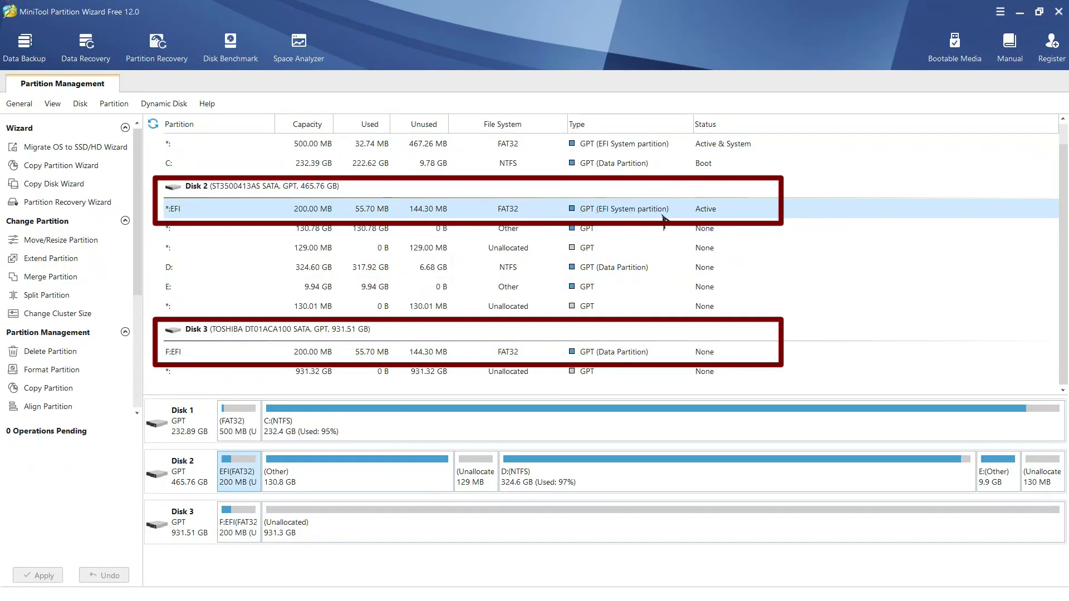
left_click(629, 356)
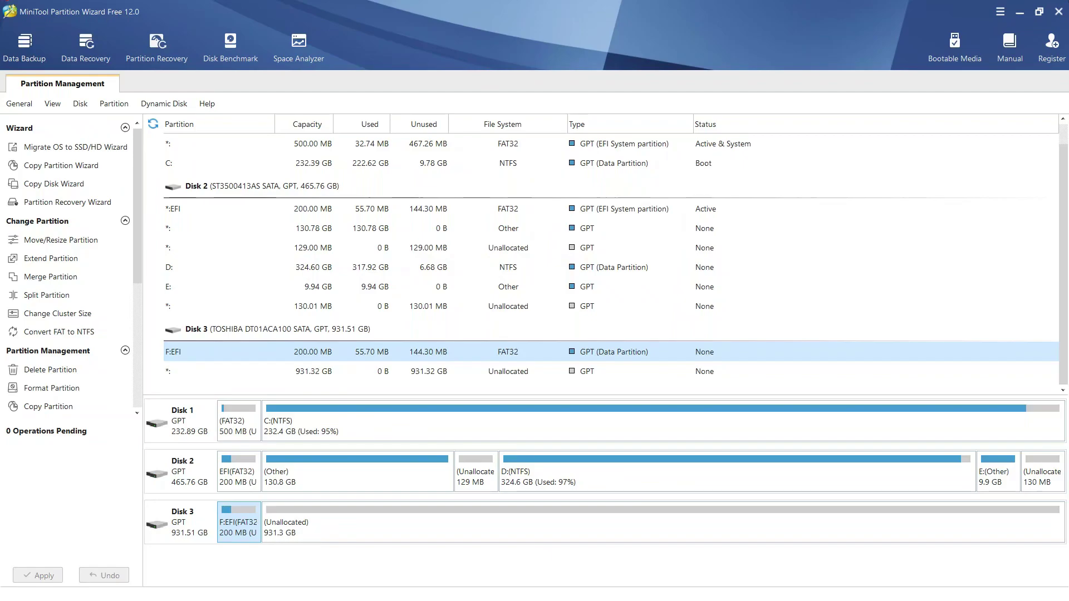
Launch diskpart from the Win+R Run dialog and approve it as administrator.
key("super+r")
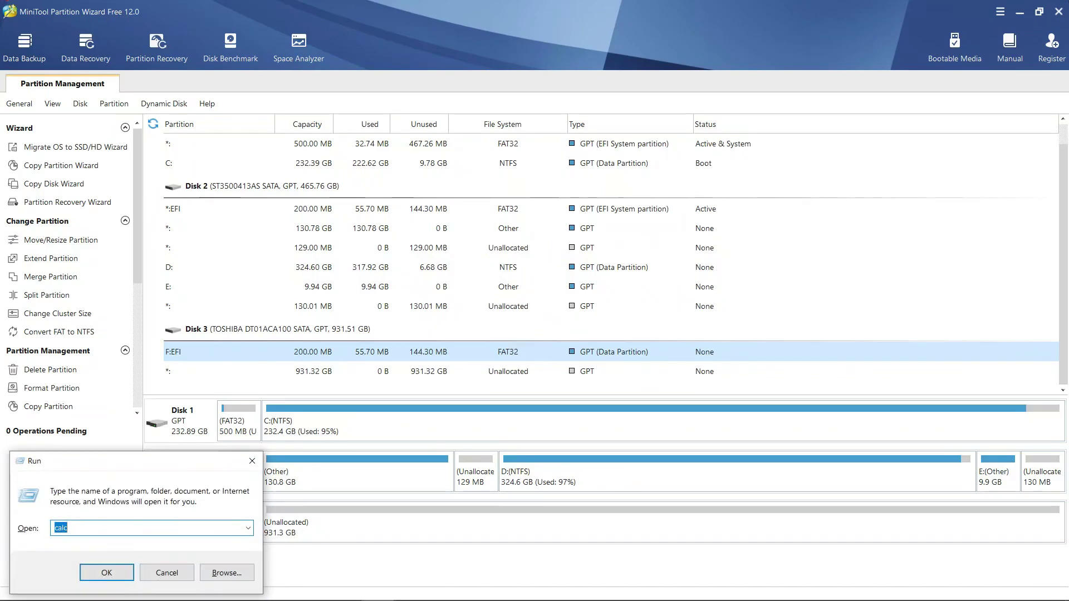
type("di")
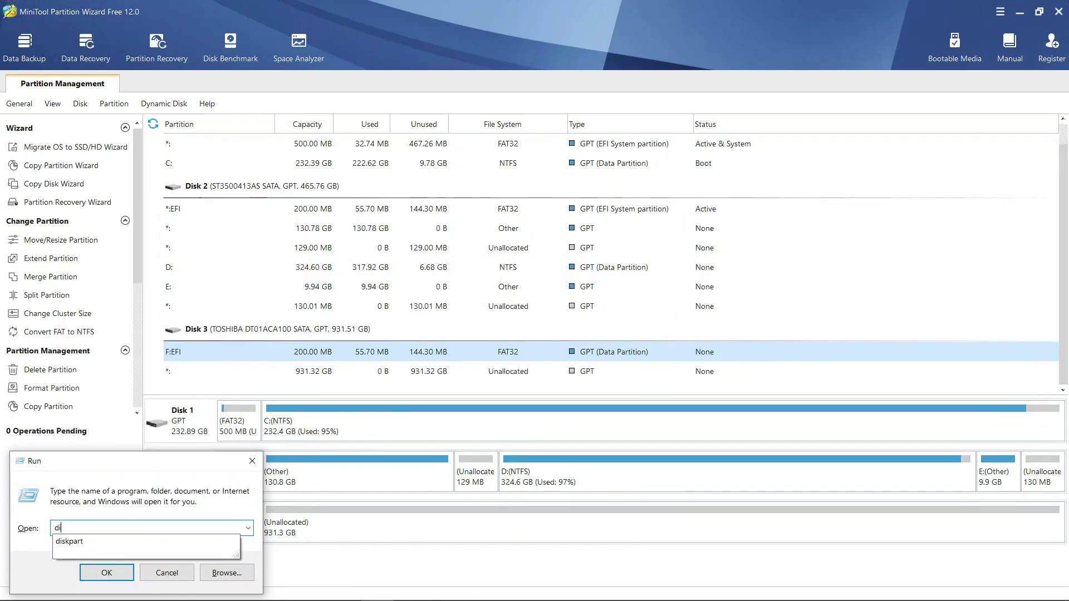
type("skpart")
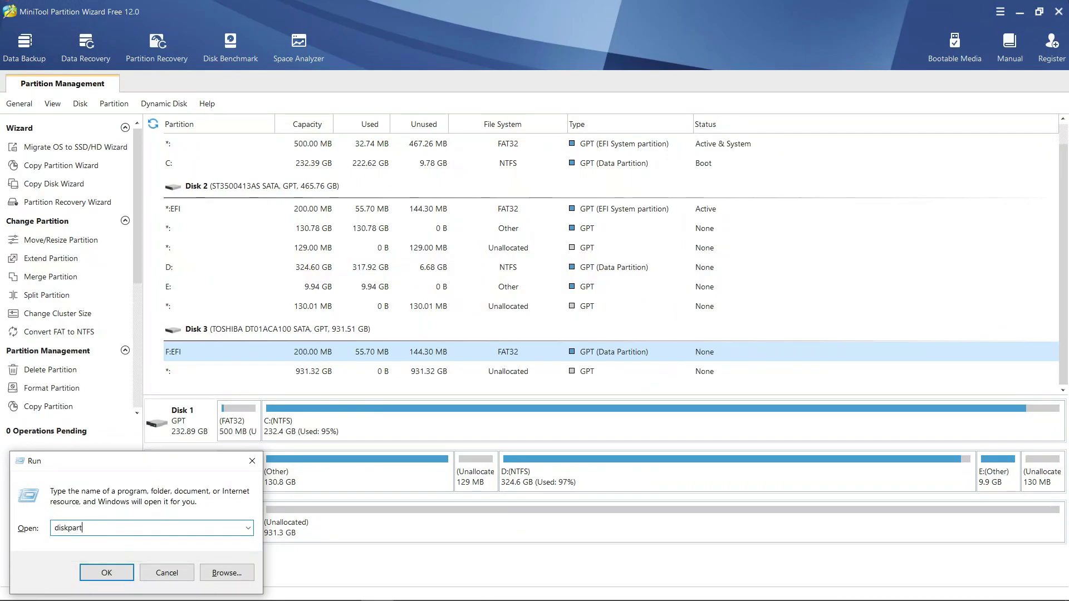
key("Return")
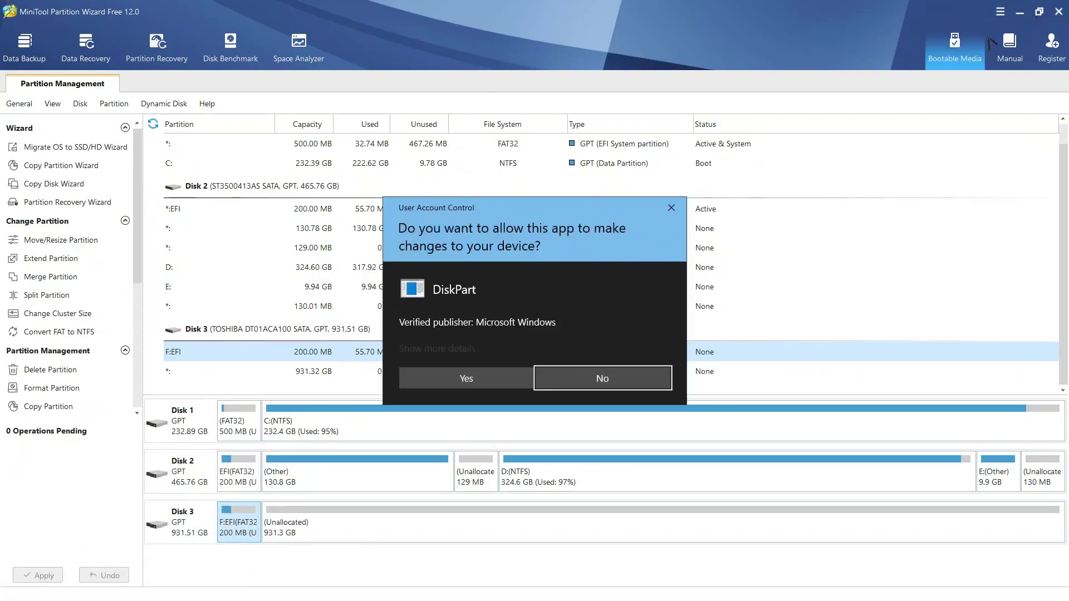
left_click(490, 375)
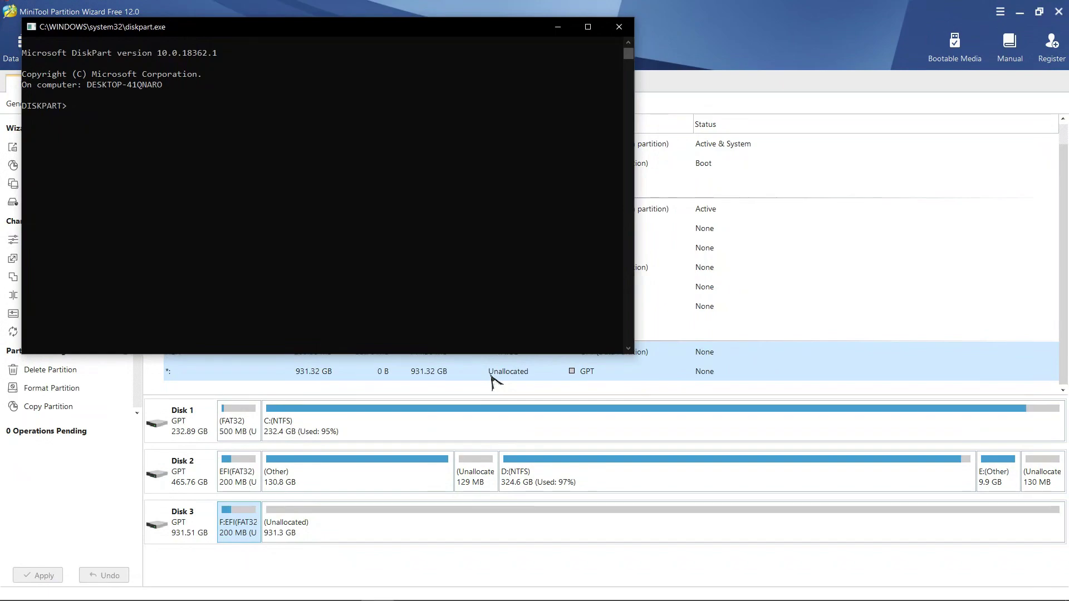
Run 'list volume', then 'select volume 5' to pick the 200 MB FAT32 EFI volume F.
type("list volume")
key("Return")
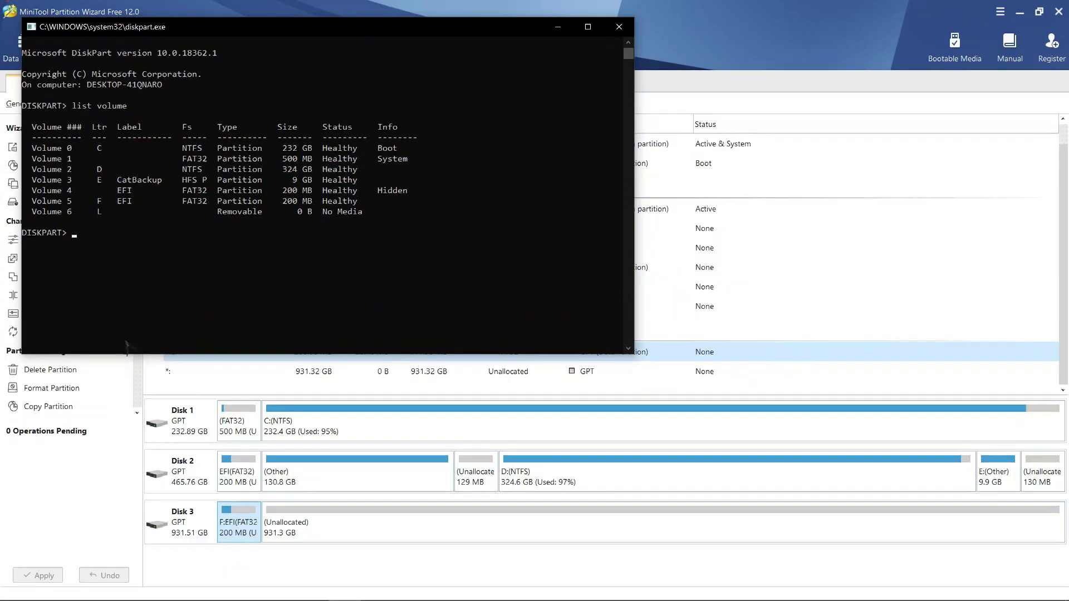
left_click(149, 243)
type("select")
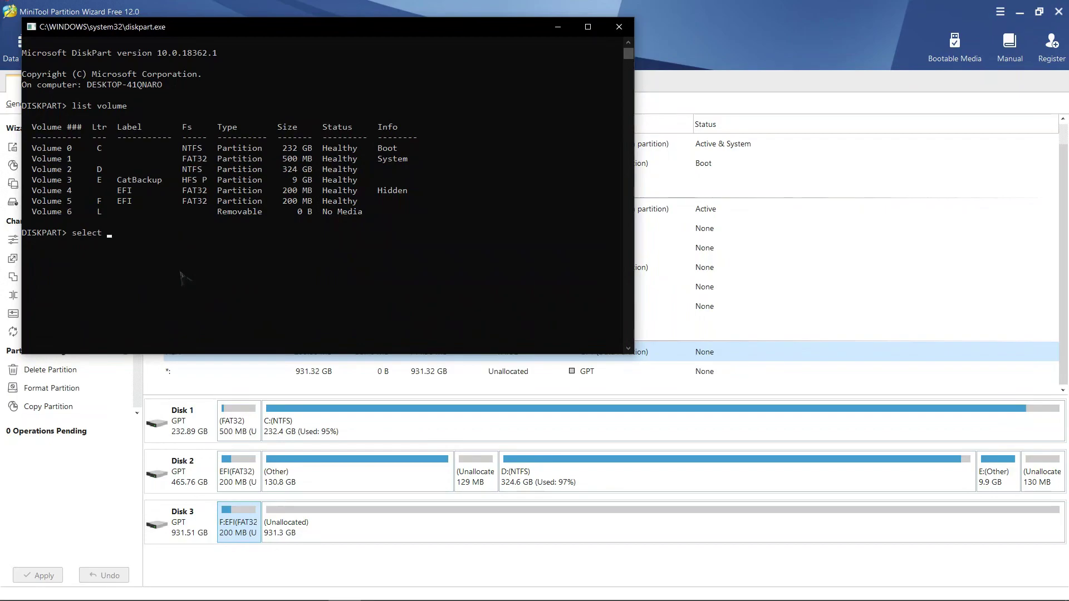
type(" volume 5")
key("Return")
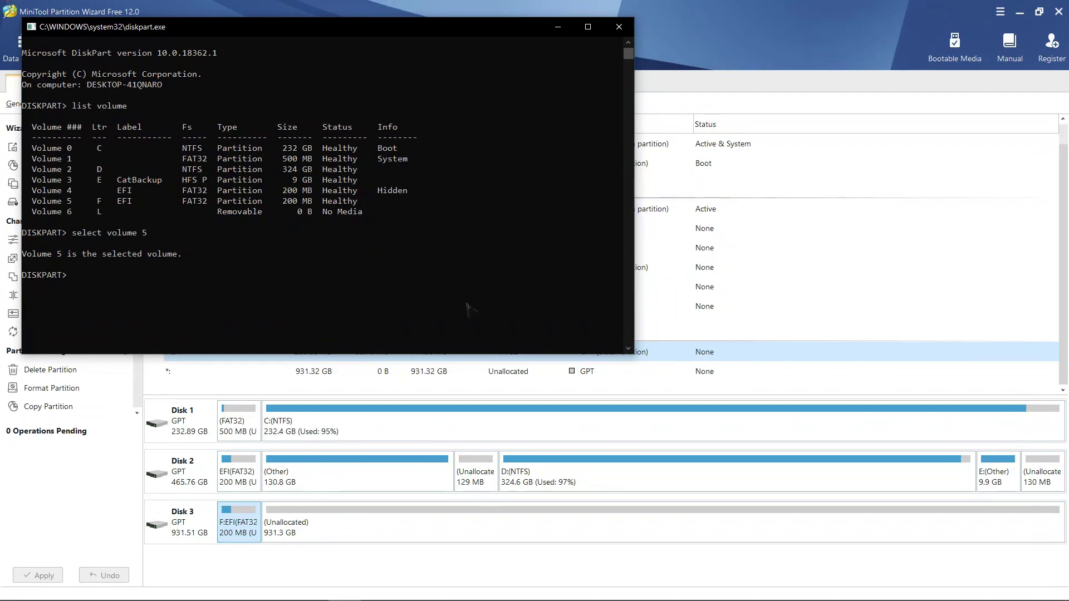
Paste the saved set id command from Notepad into DiskPart for Volume 5, then close DiskPart and Notepad.
key("alt+Tab")
key("alt+Tab")
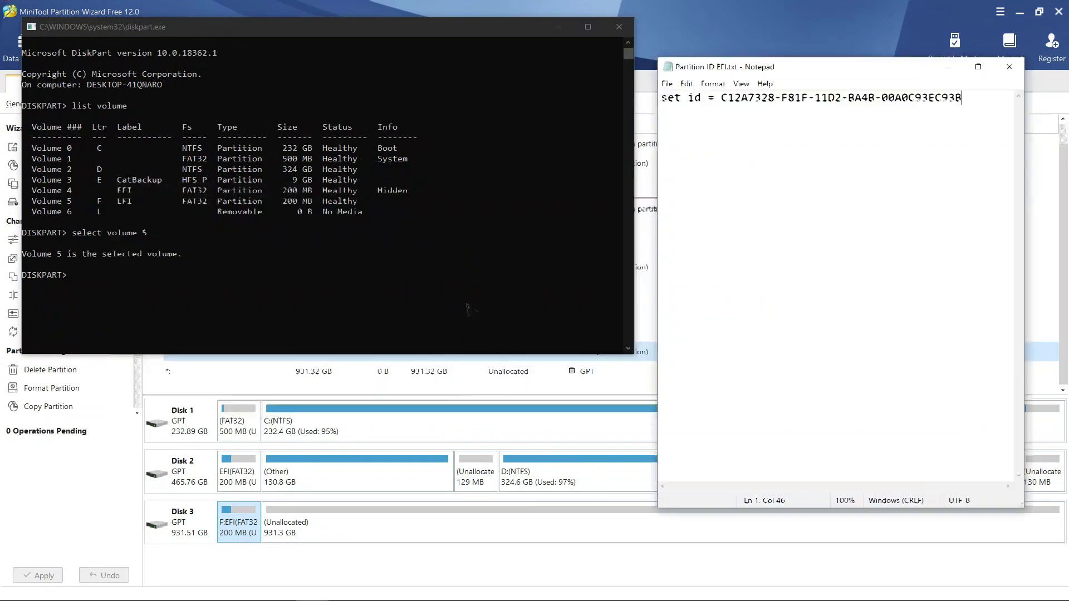
left_click_drag(968, 98, 661, 98)
right_click(740, 98)
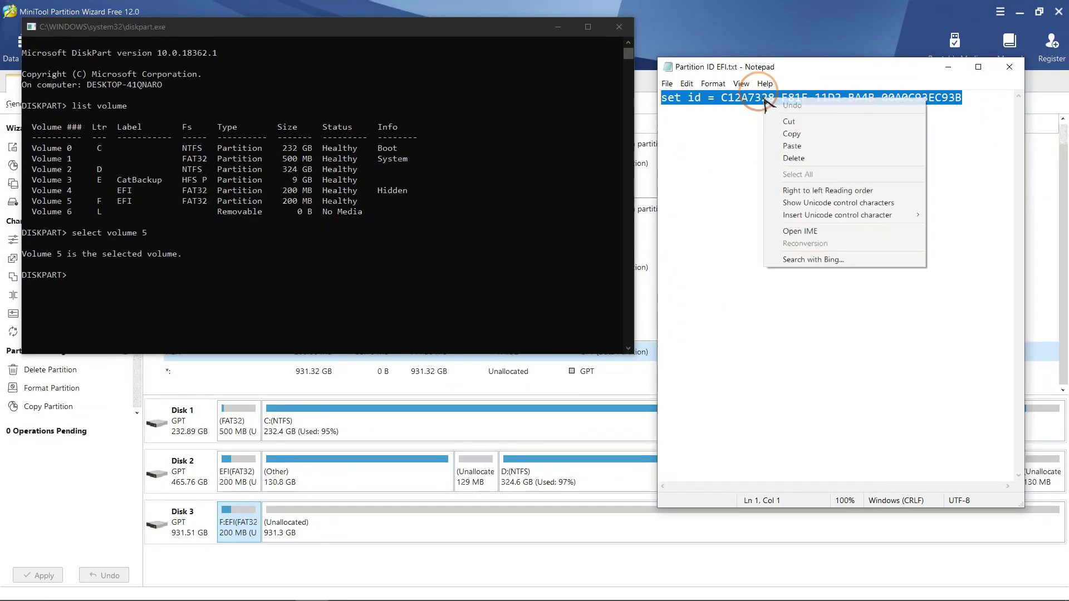
left_click(818, 134)
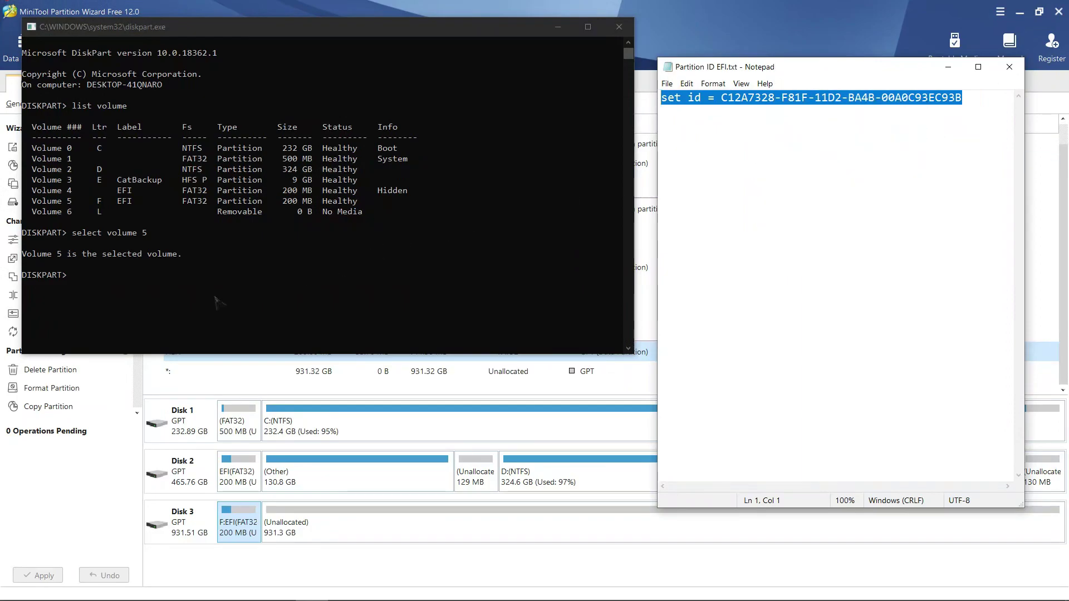
left_click(124, 283)
right_click(238, 297)
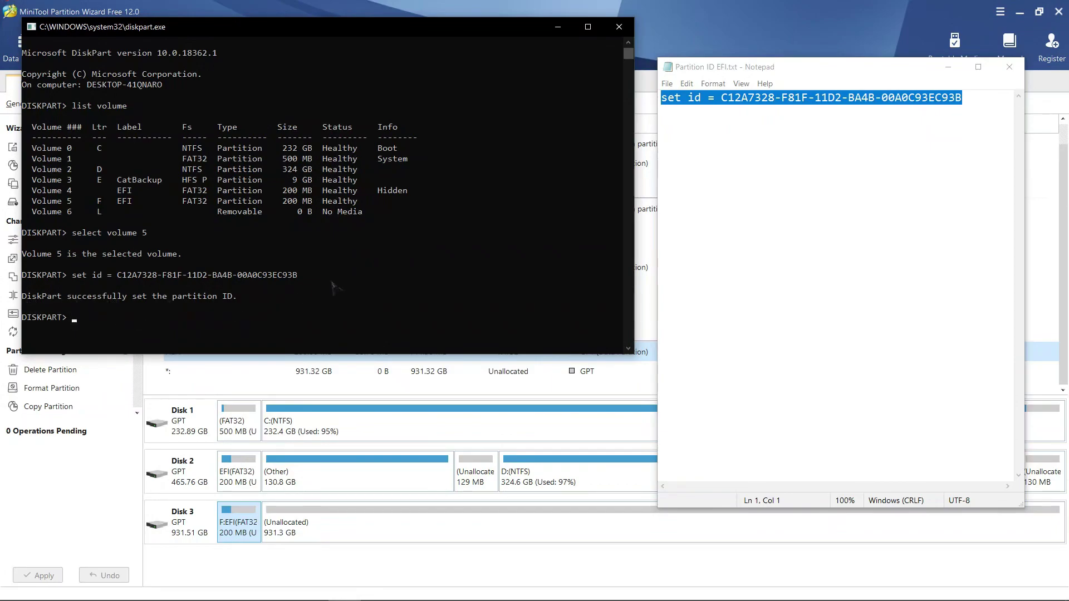
left_click(618, 27)
left_click(1010, 68)
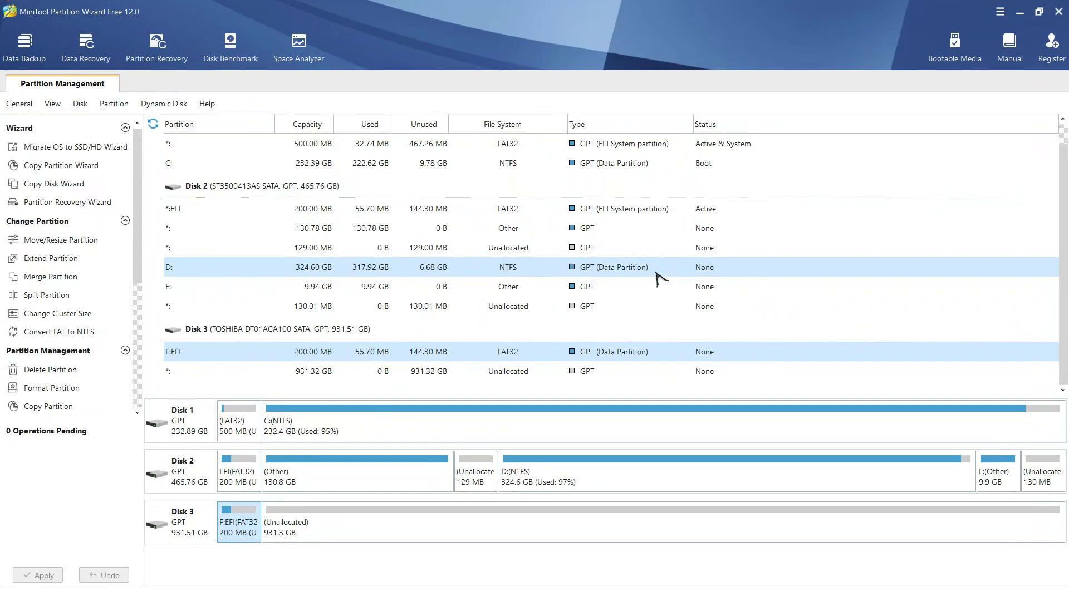
Reload the disks and select Disk 3's 200 MB EFI partition, now an Active EFI System partition.
left_click(19, 104)
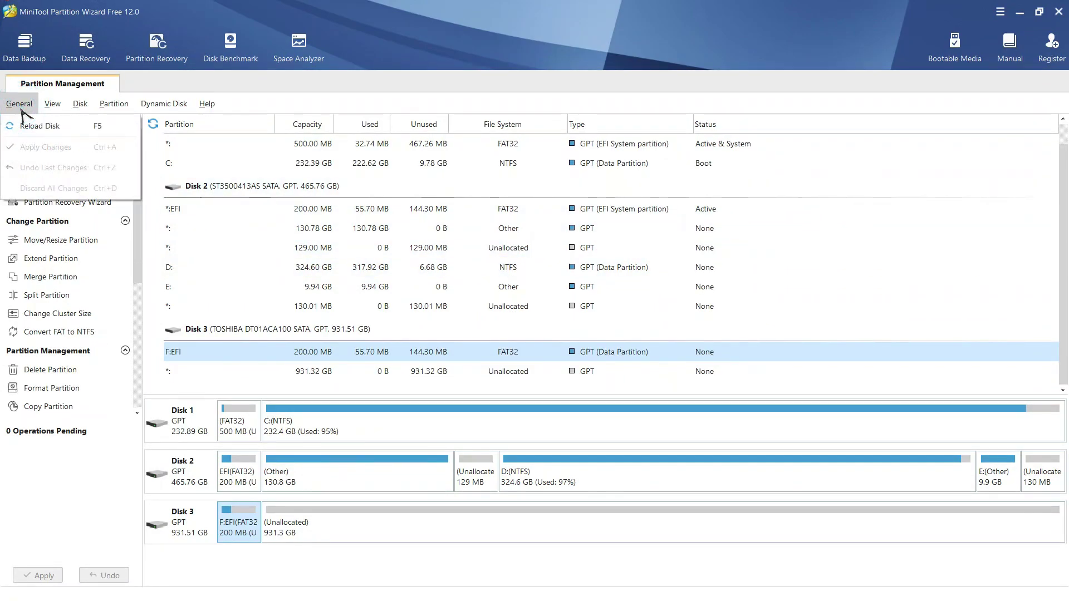
left_click(110, 125)
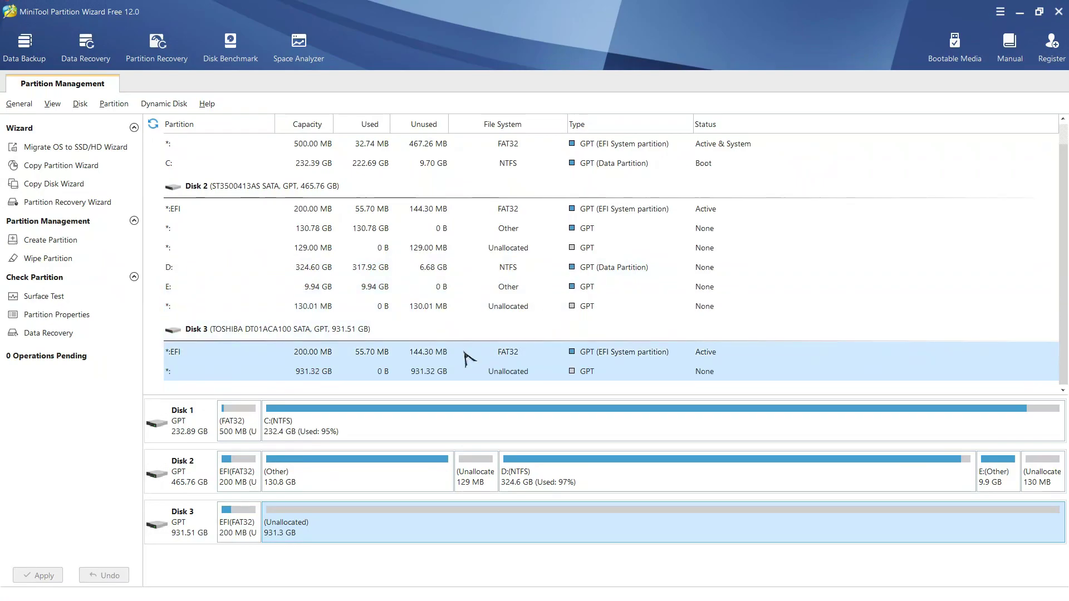
left_click(416, 352)
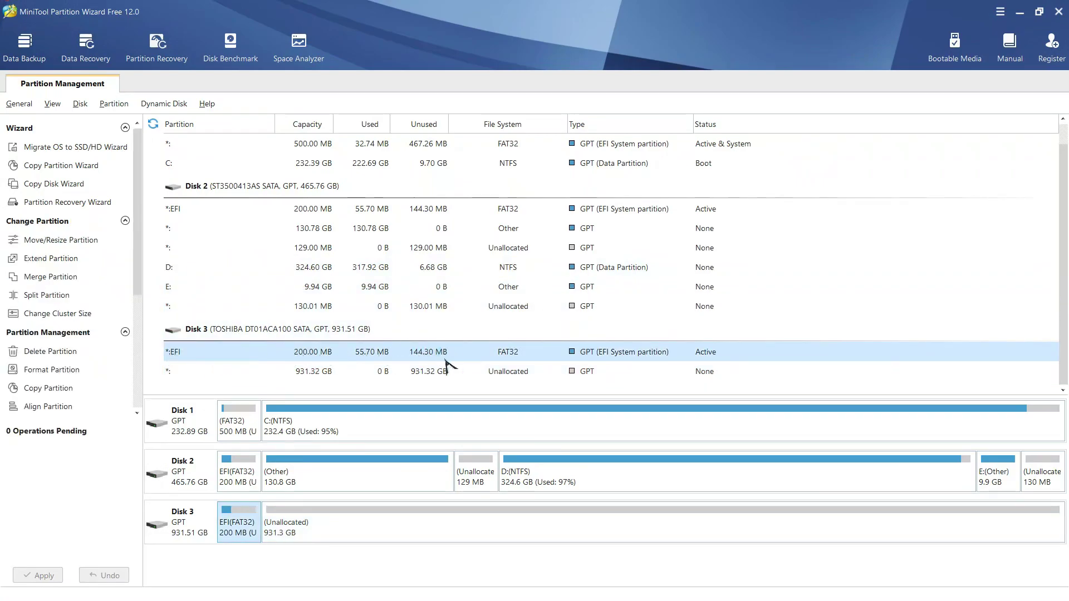